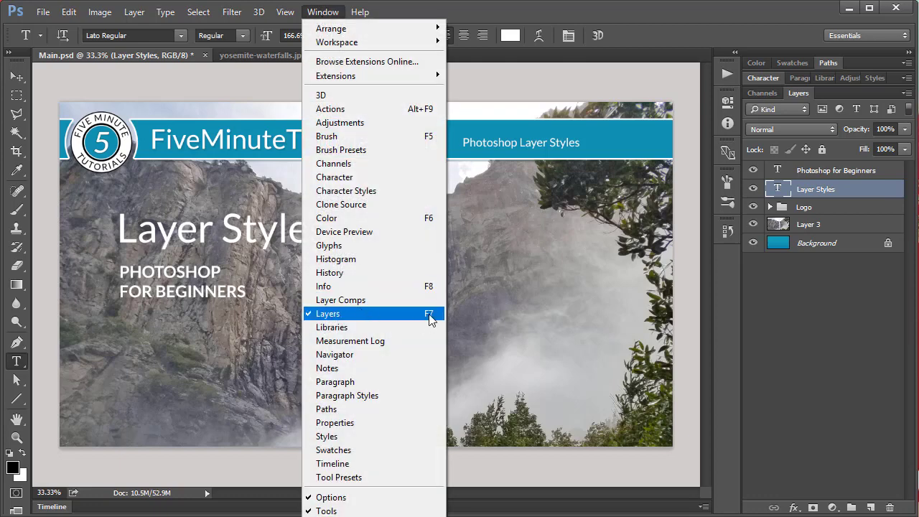
# Step: Look through the document's layers one by one, from Background up to the Photoshop for Beginners text layer
pyautogui.click(798, 255)
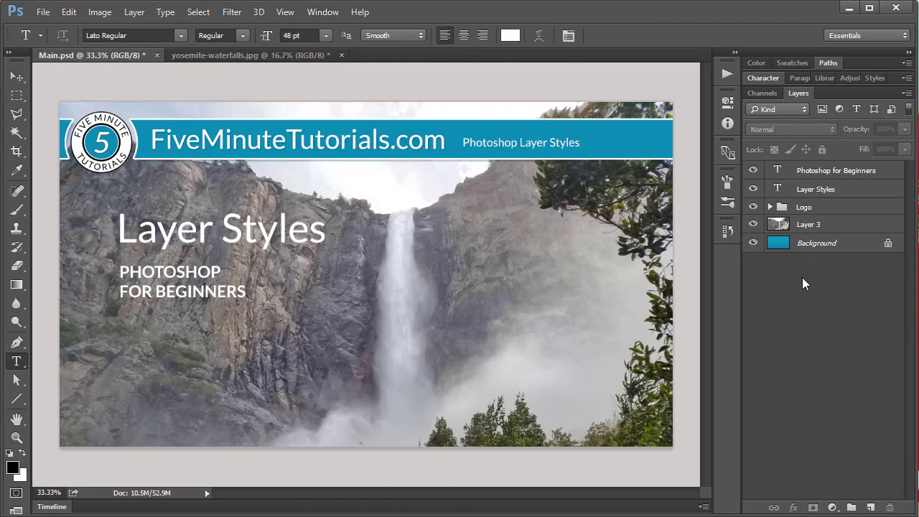
pyautogui.click(808, 245)
pyautogui.click(812, 227)
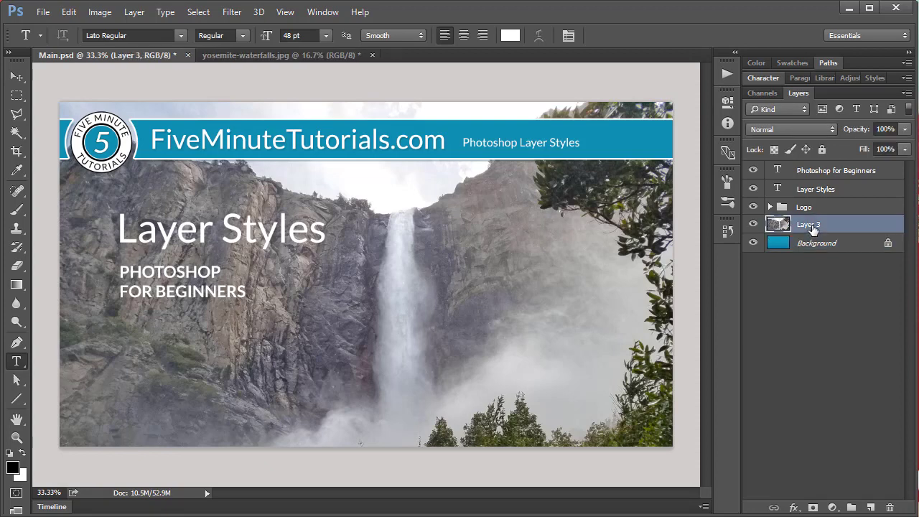
pyautogui.click(823, 210)
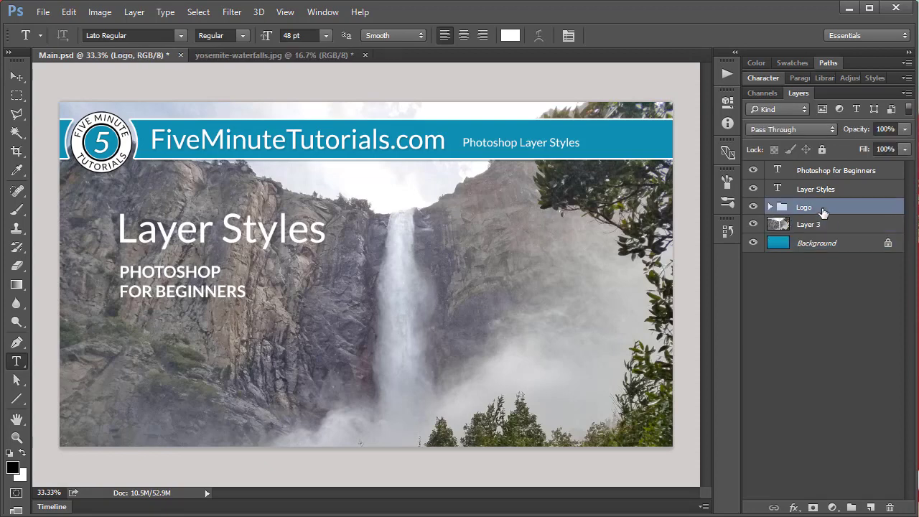
pyautogui.click(821, 191)
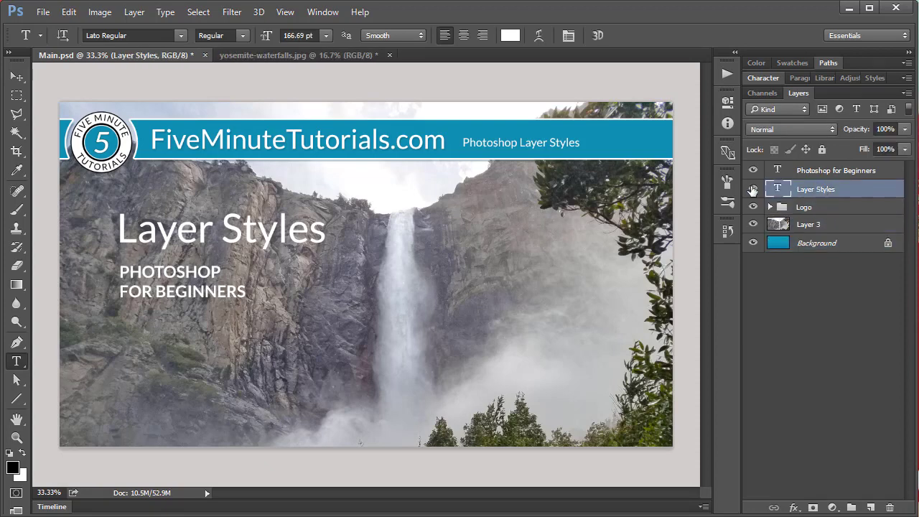
pyautogui.click(866, 173)
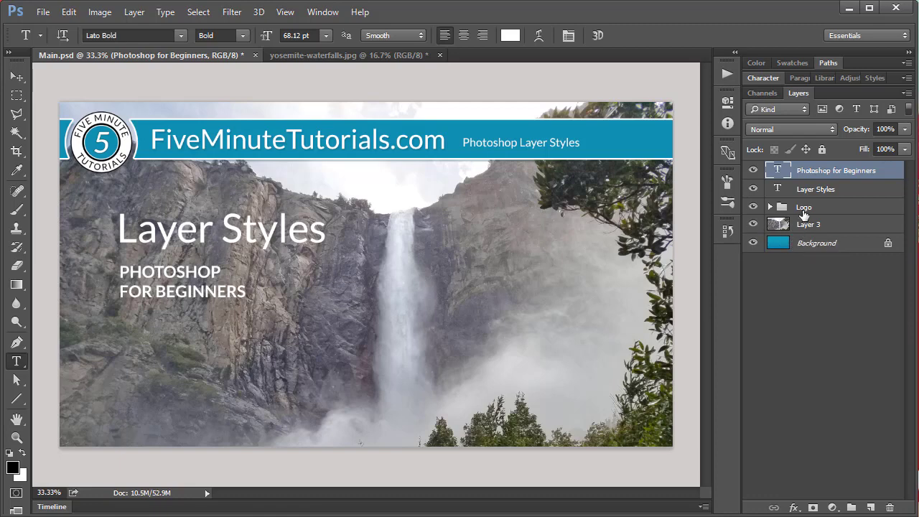
# Step: Select the Layer Styles text layer and toggle its visibility off and back on
pyautogui.click(841, 191)
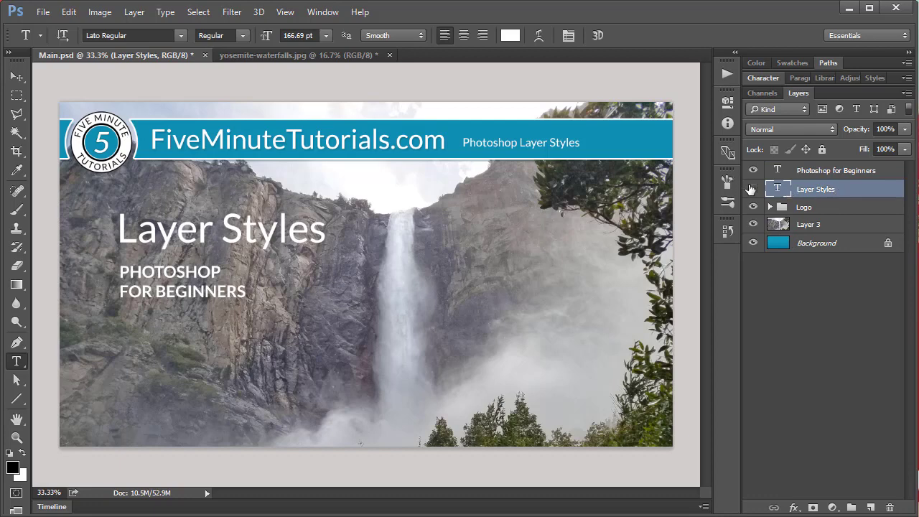
pyautogui.click(752, 189)
pyautogui.click(752, 189)
# Step: Open the Layer Style settings for the Layer Styles text layer and move the dialog so more of the title shows
pyautogui.doubleClick(824, 190)
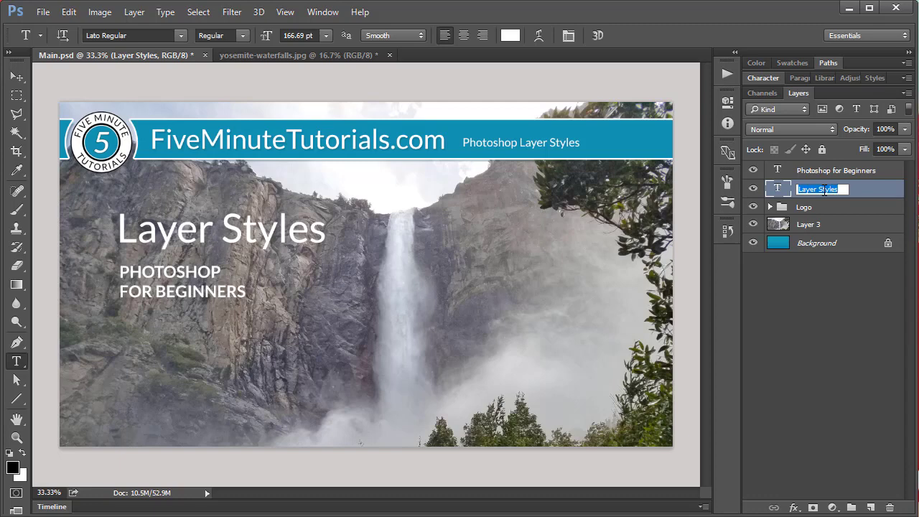
pyautogui.click(859, 194)
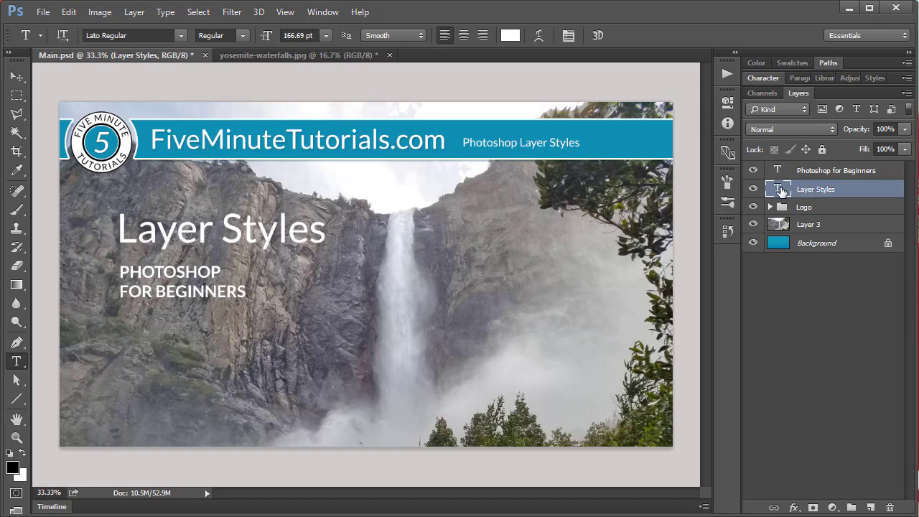
pyautogui.doubleClick(859, 191)
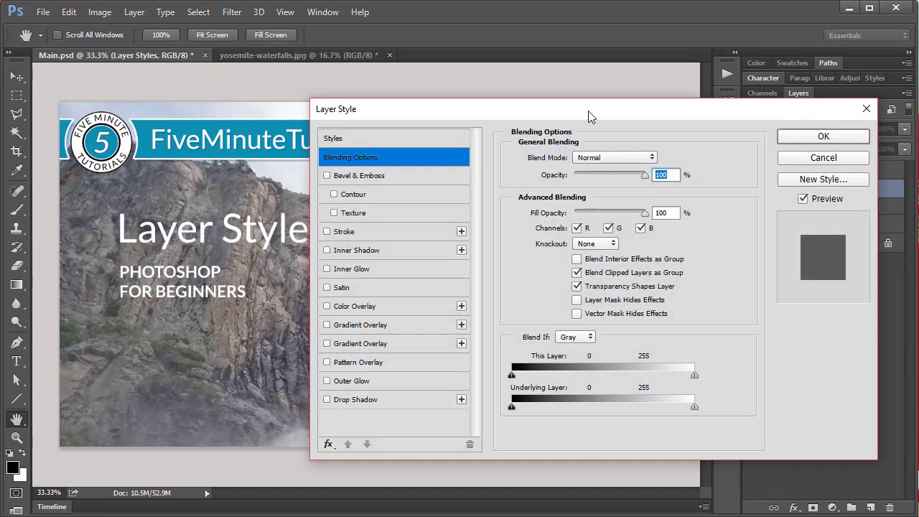
pyautogui.moveTo(589, 112); pyautogui.dragTo(534, 99)
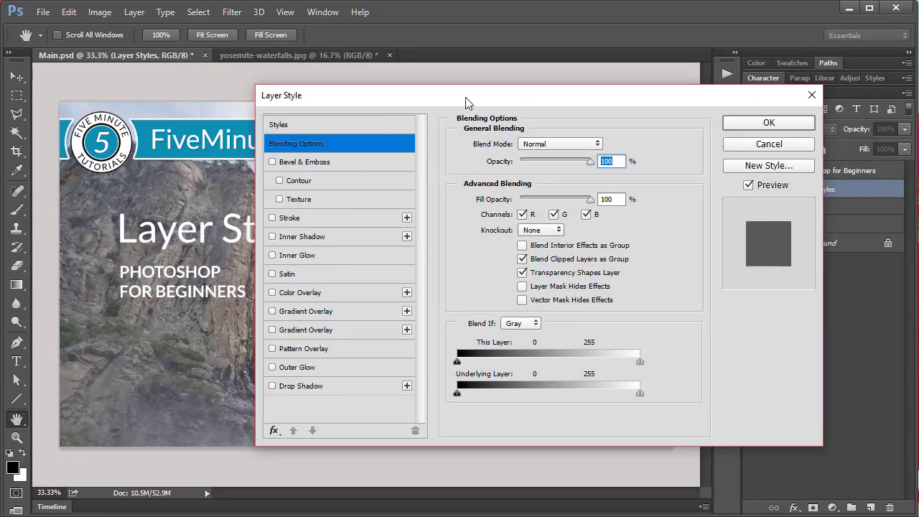
pyautogui.moveTo(465, 97); pyautogui.dragTo(437, 86)
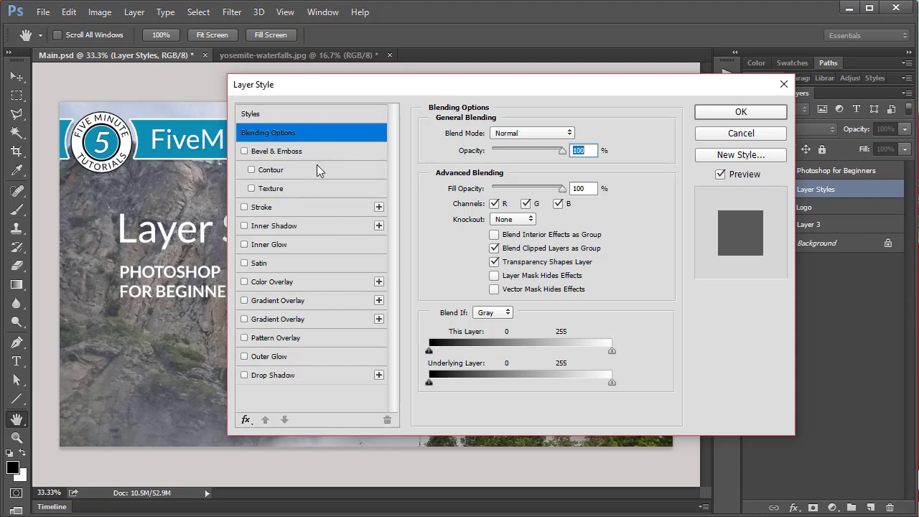
# Step: Try an Inner Shadow on the title text, compare it with the preview off and on, and bring up its settings
pyautogui.click(244, 225)
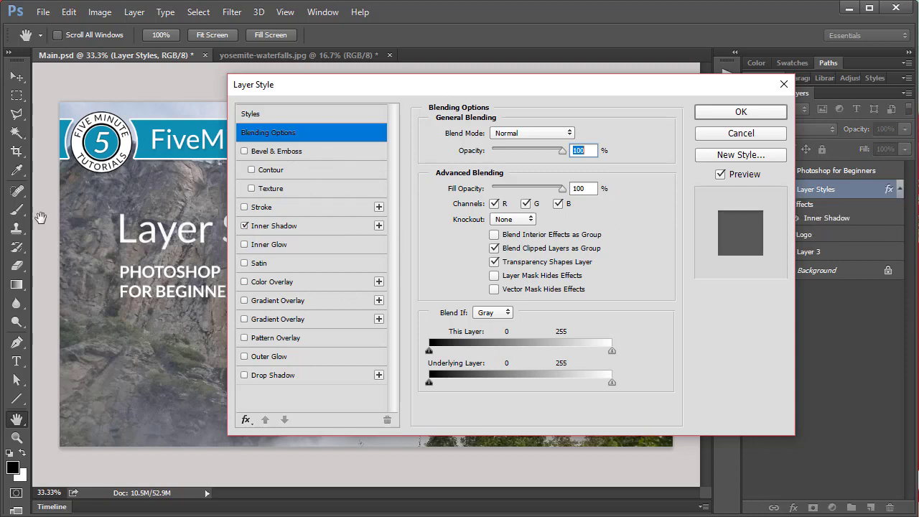
pyautogui.click(723, 176)
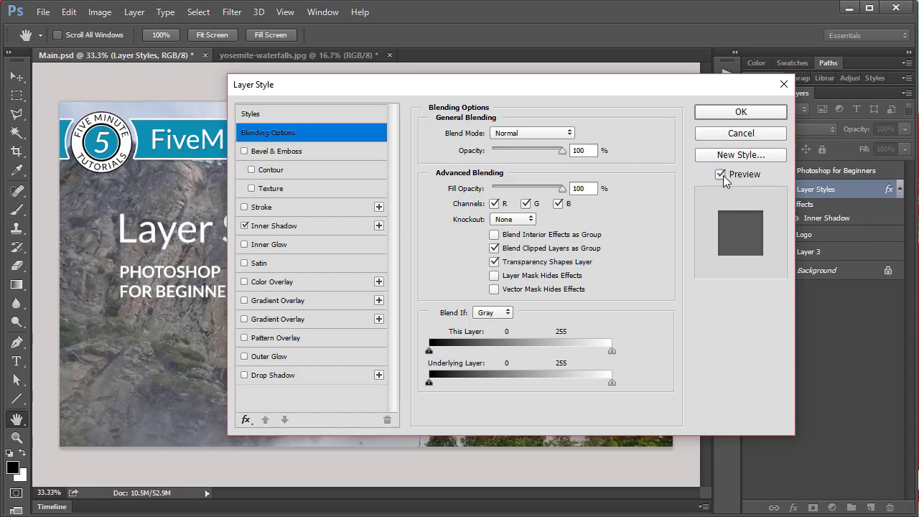
pyautogui.click(723, 175)
pyautogui.click(281, 231)
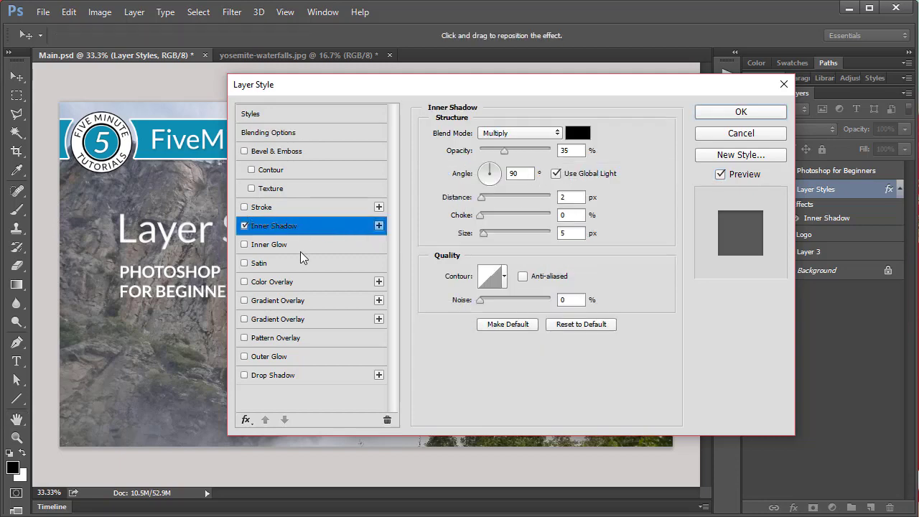
# Step: Try adding Inner Glow and Satin to the title text, and switch off those effects along with Inner Shadow
pyautogui.click(291, 246)
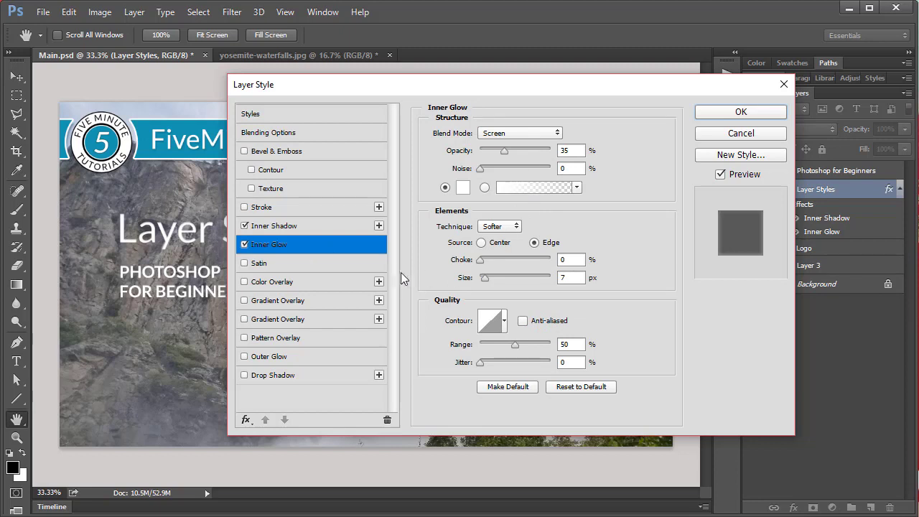
pyautogui.click(327, 266)
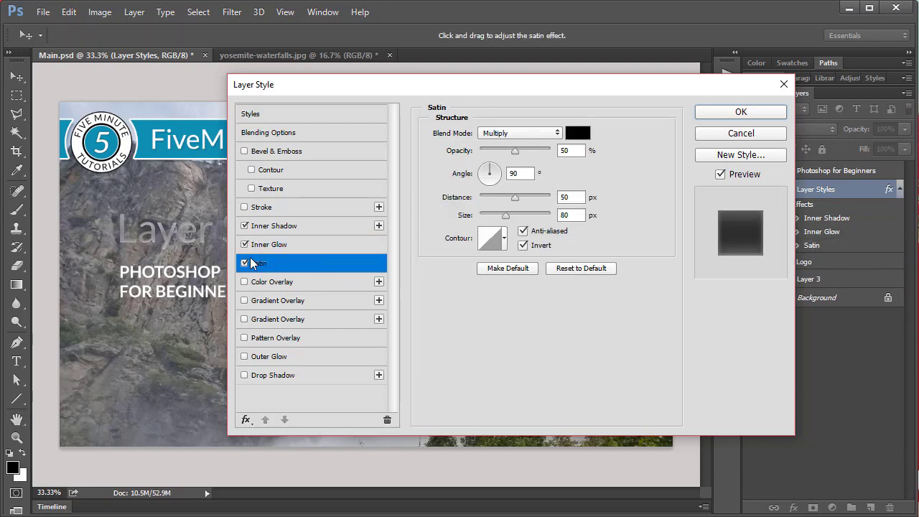
pyautogui.click(245, 264)
pyautogui.click(244, 244)
pyautogui.click(244, 225)
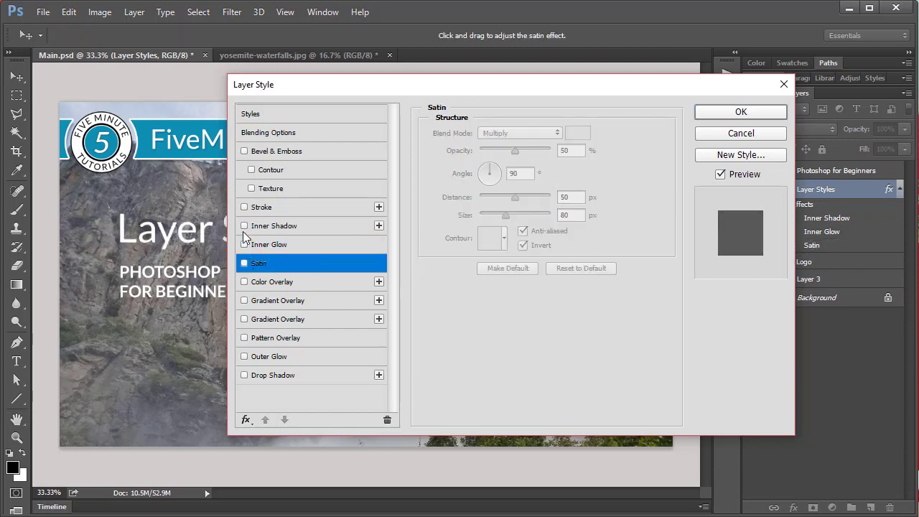
# Step: Try the blue-and-gold chrome-like preset style on the title text, and reset it to no style
pyautogui.click(285, 113)
pyautogui.moveTo(400, 89); pyautogui.dragTo(469, 85)
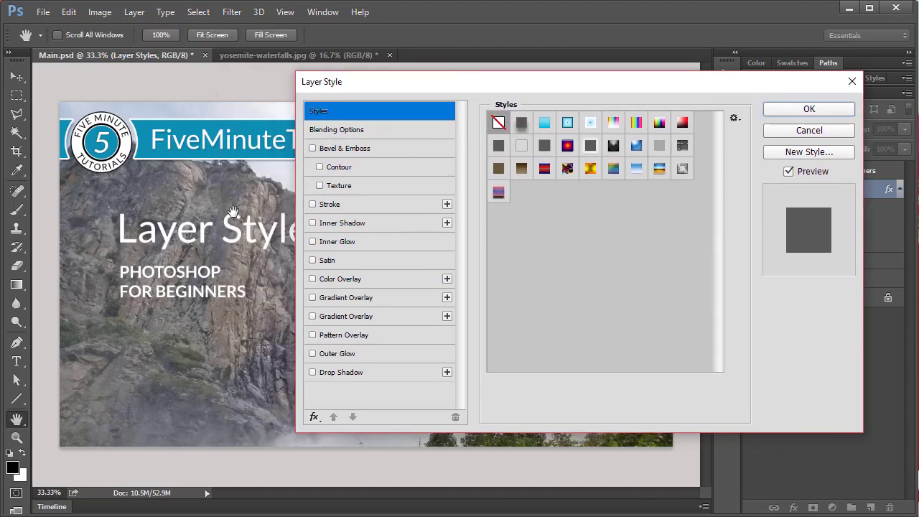
pyautogui.click(661, 172)
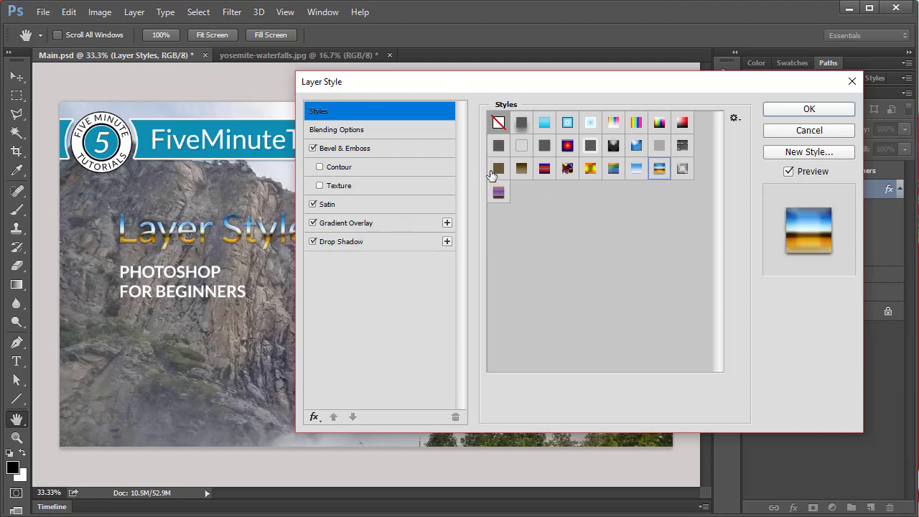
pyautogui.click(498, 124)
# Step: Check the general blending options and try a Bevel & Emboss with 93% depth on the title, switching it off again
pyautogui.click(357, 129)
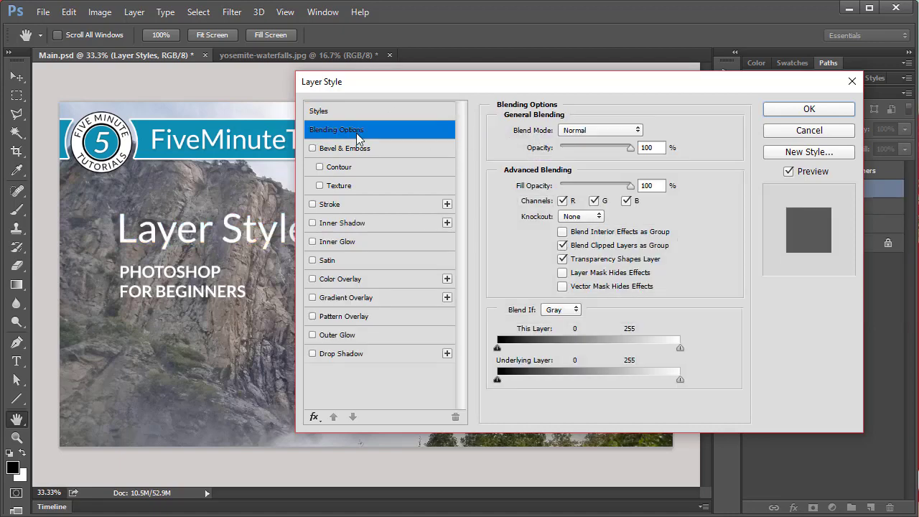
pyautogui.click(570, 130)
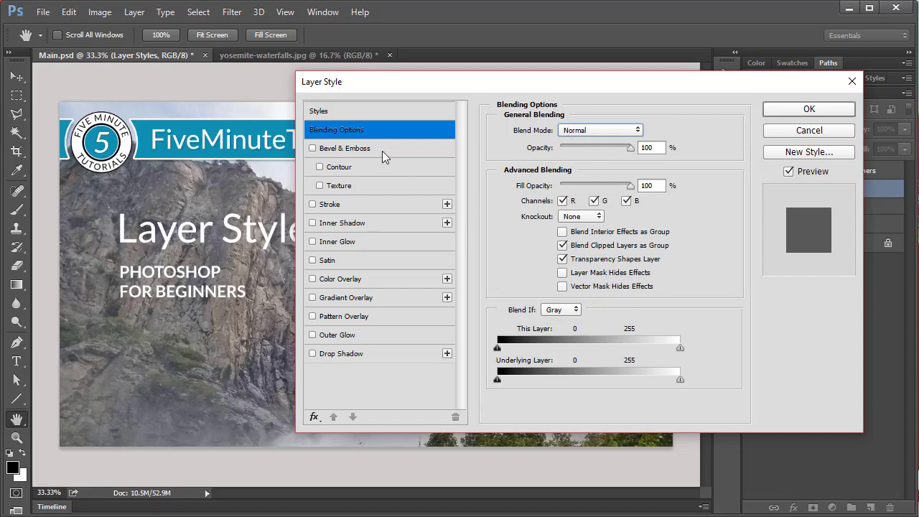
pyautogui.click(347, 150)
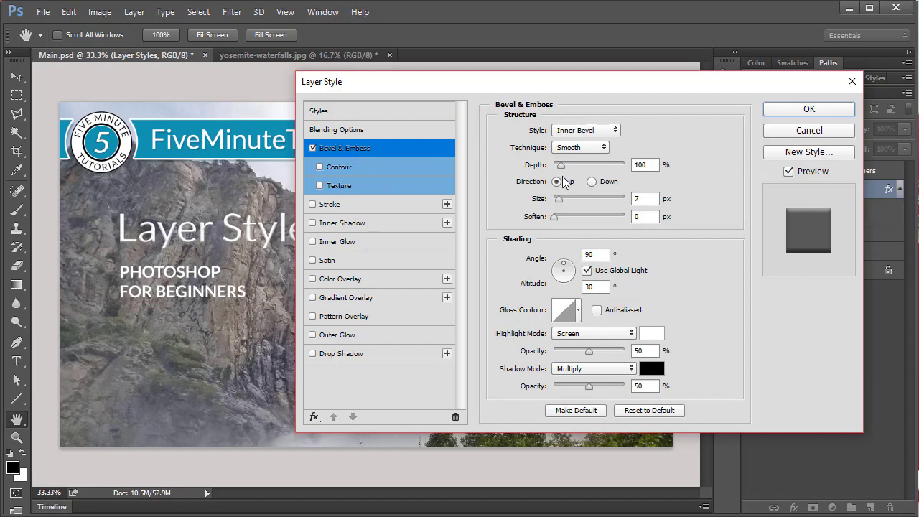
pyautogui.moveTo(565, 166)
pyautogui.mouseDown()
pyautogui.moveTo(583, 166)
pyautogui.moveTo(559, 166)
pyautogui.mouseUp()
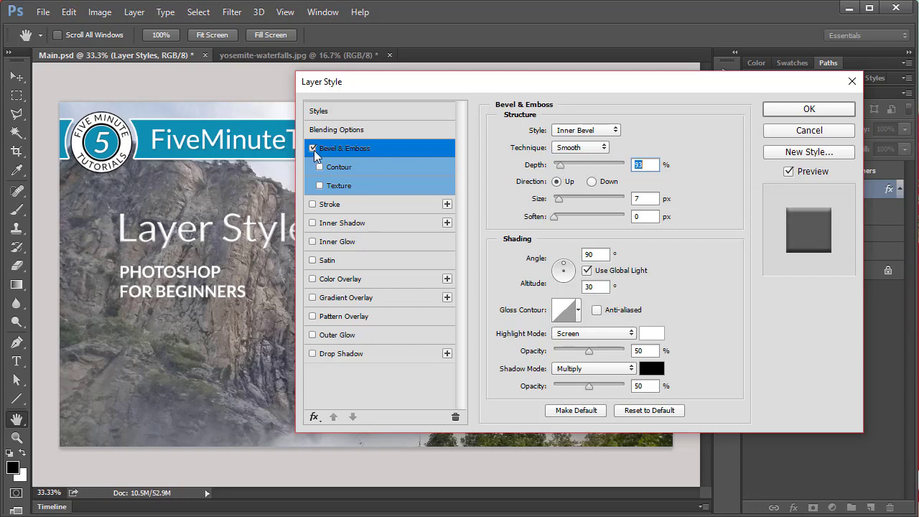
pyautogui.click(314, 149)
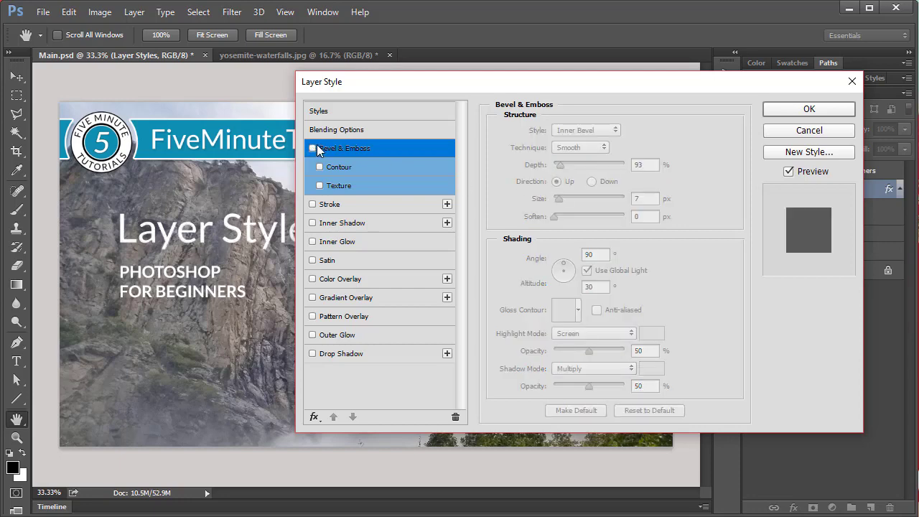
# Step: Try a 3 px red inside stroke and the Satin effect on the title text, switching each off again
pyautogui.click(323, 205)
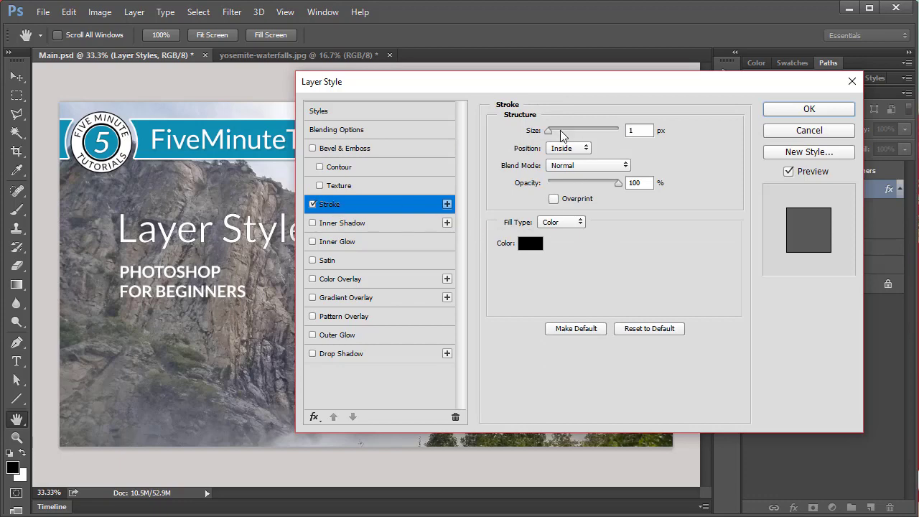
pyautogui.moveTo(550, 132); pyautogui.dragTo(554, 132)
pyautogui.click(530, 243)
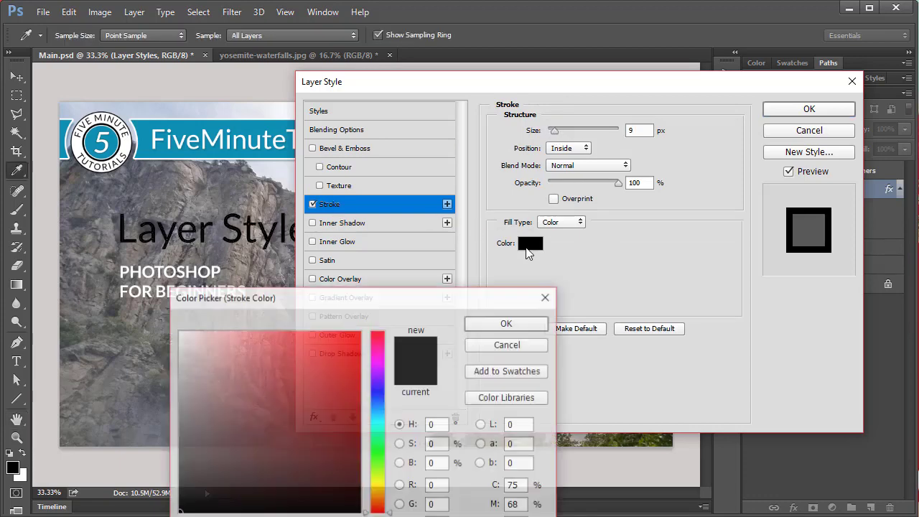
pyautogui.click(360, 333)
pyautogui.click(507, 325)
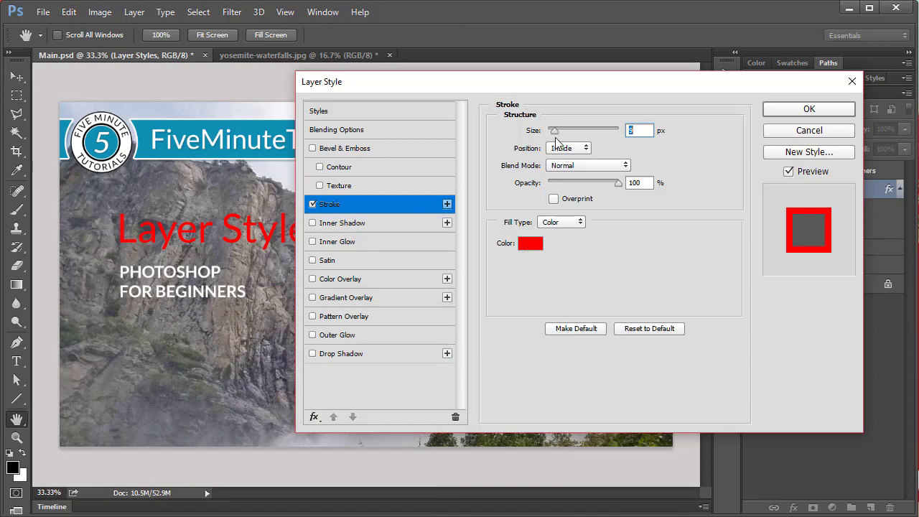
pyautogui.moveTo(555, 132); pyautogui.dragTo(549, 135)
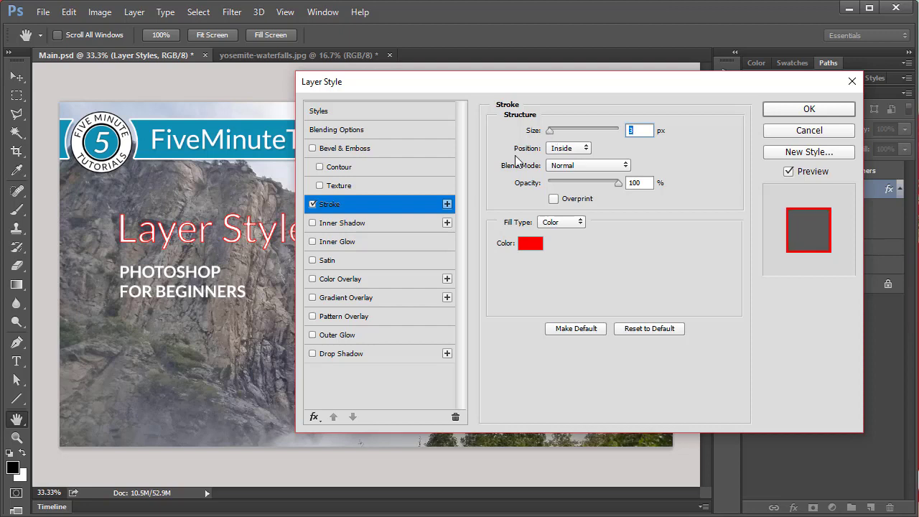
pyautogui.click(312, 204)
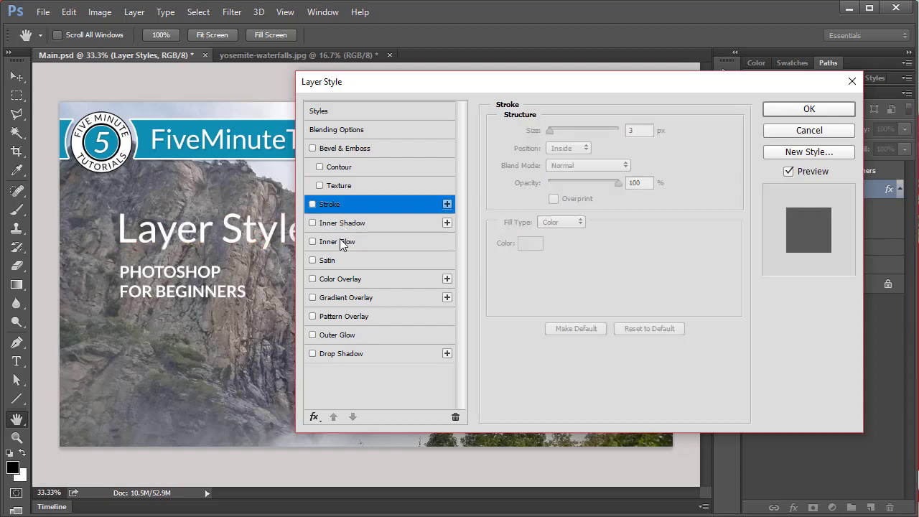
pyautogui.click(337, 261)
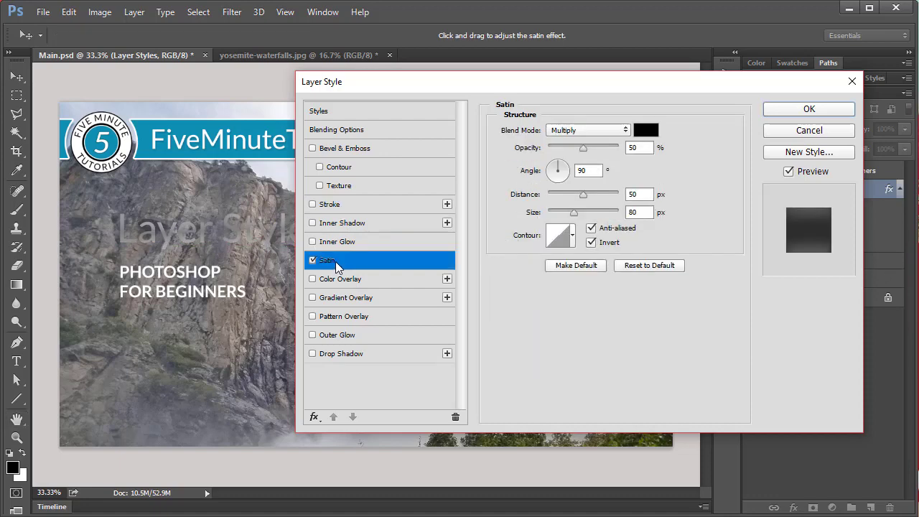
pyautogui.click(313, 260)
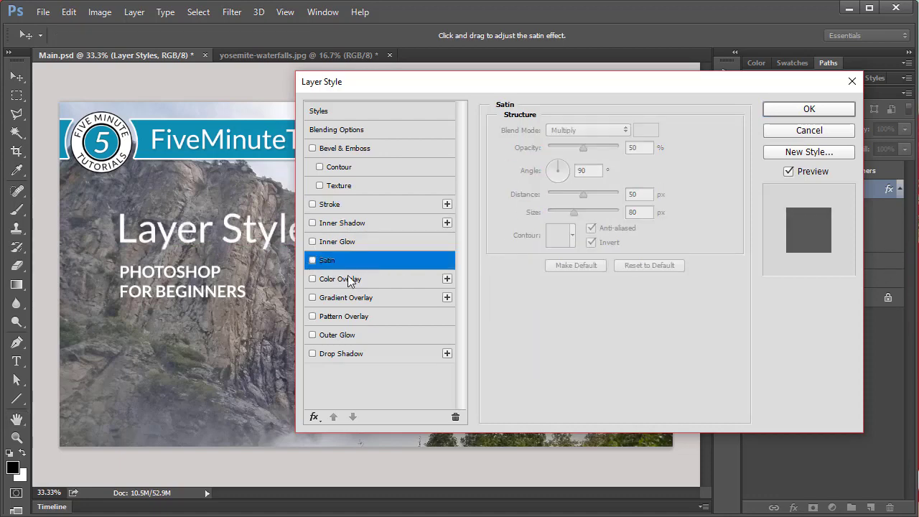
# Step: Apply a Drop Shadow to the title text with 50% opacity, 121° angle, 12 px distance, 7% spread and 7 px size
pyautogui.click(351, 357)
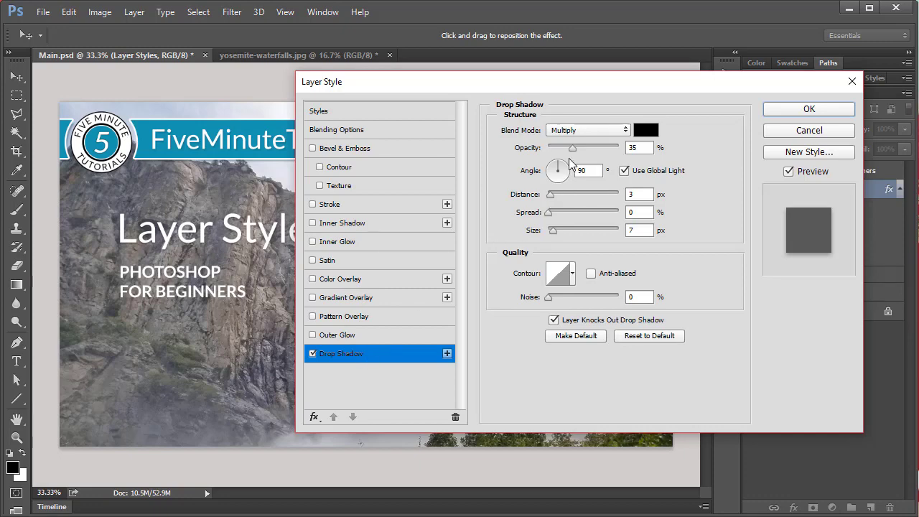
pyautogui.moveTo(575, 147); pyautogui.dragTo(553, 216)
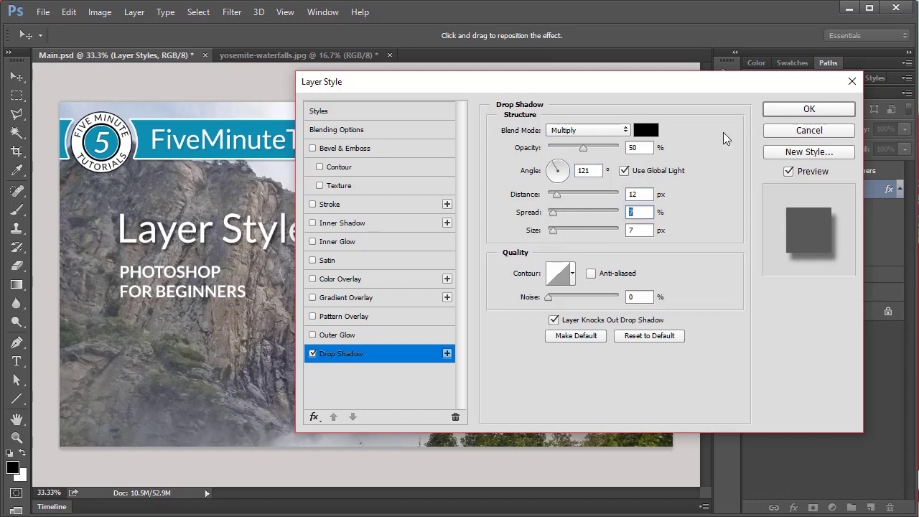
pyautogui.click(786, 110)
pyautogui.press('t')
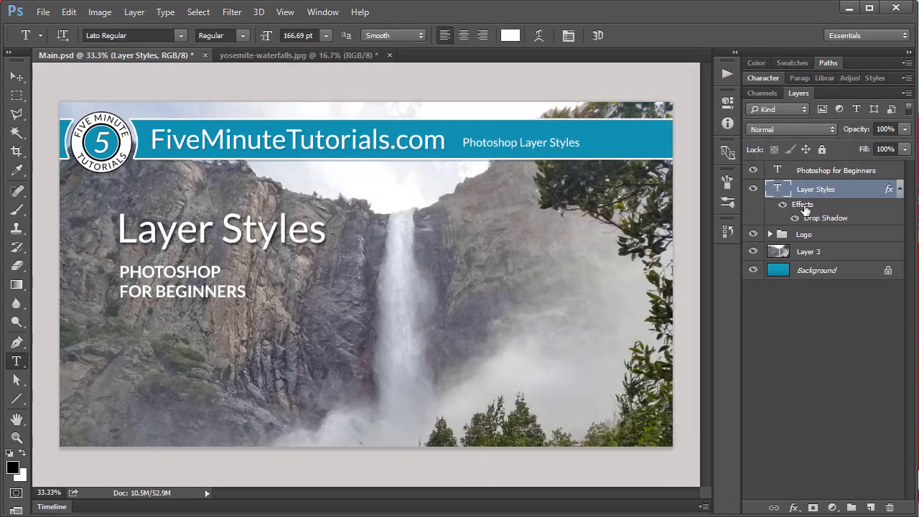
# Step: Hide all effects of the Layer Styles text layer
pyautogui.click(783, 206)
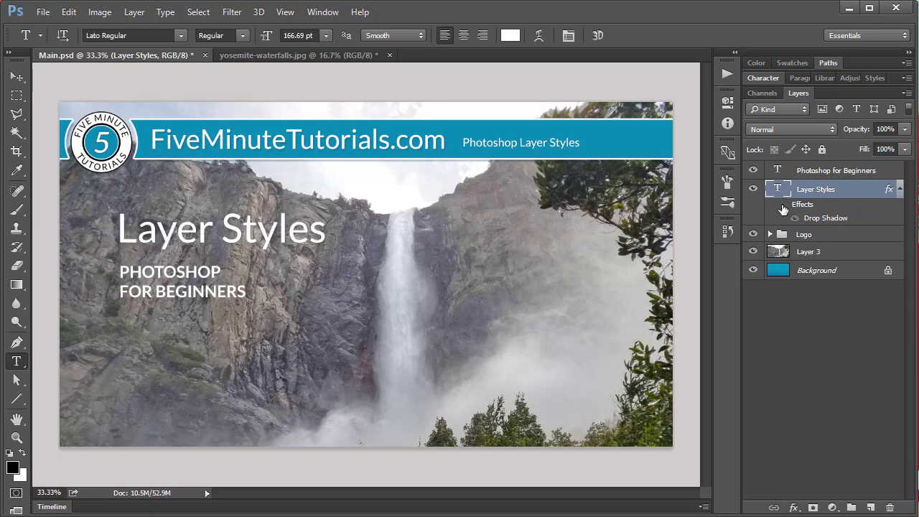
# Step: Show the effects of the Layer Styles text layer again and toggle its Drop Shadow visibility off and on
pyautogui.click(783, 205)
pyautogui.click(795, 219)
pyautogui.click(795, 218)
pyautogui.click(796, 218)
pyautogui.click(795, 218)
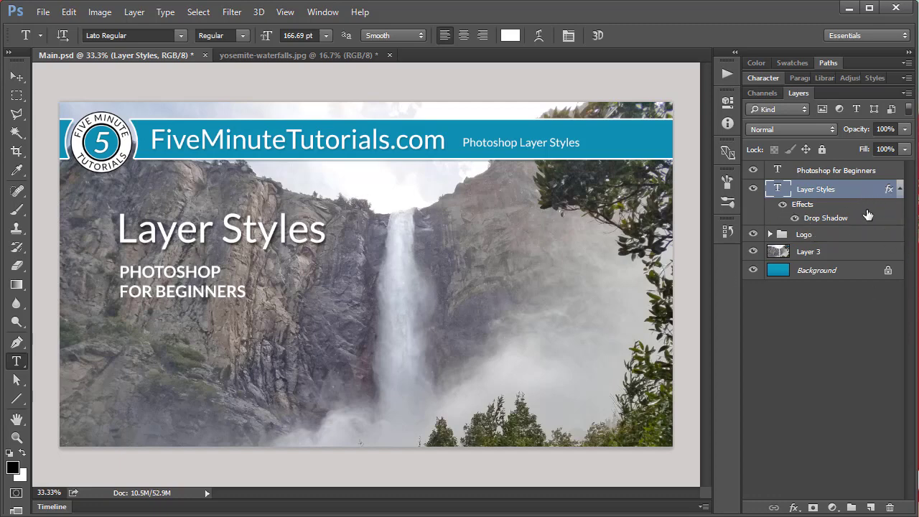
# Step: Review the Drop Shadow settings of the title text and leave them without changes
pyautogui.doubleClick(825, 218)
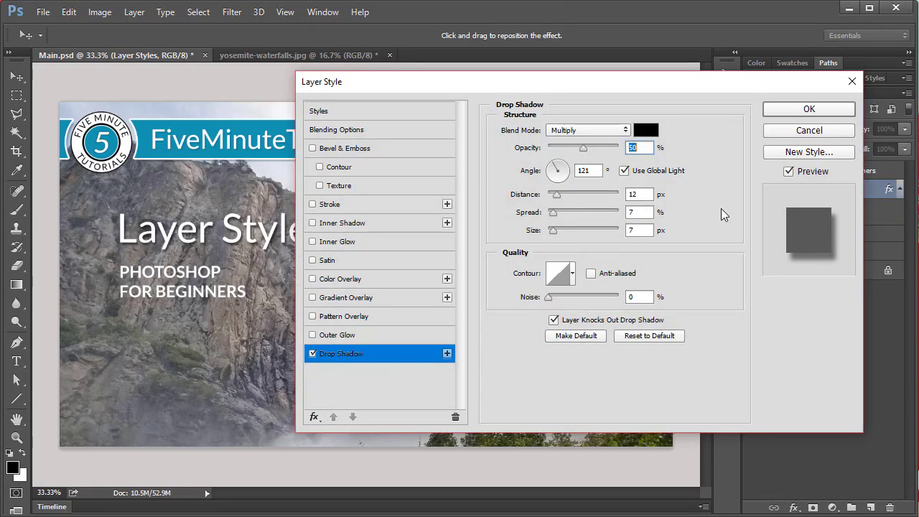
pyautogui.click(804, 134)
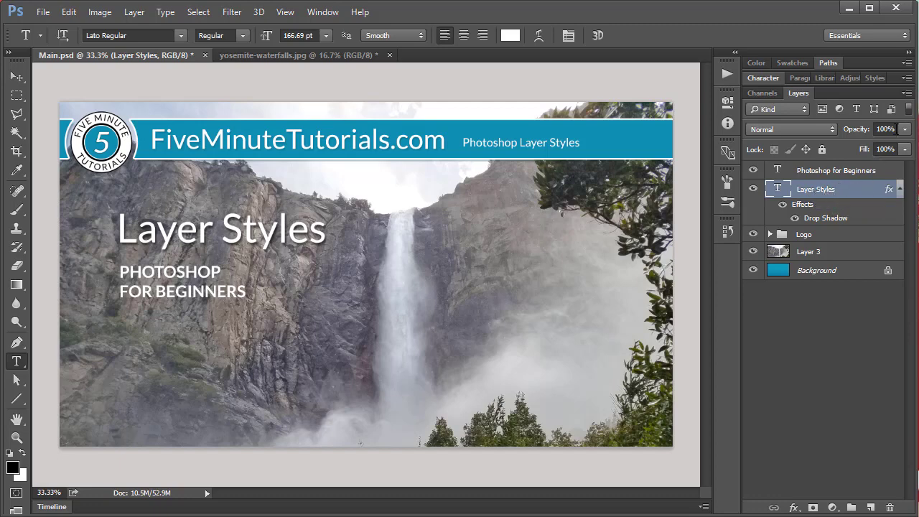
# Step: Lower the Fill of the Layer Styles text layer to 0% and examine the remaining shadow up close
pyautogui.moveTo(905, 129)
pyautogui.mouseDown()
pyautogui.moveTo(897, 143)
pyautogui.moveTo(831, 147)
pyautogui.moveTo(907, 145)
pyautogui.mouseUp()
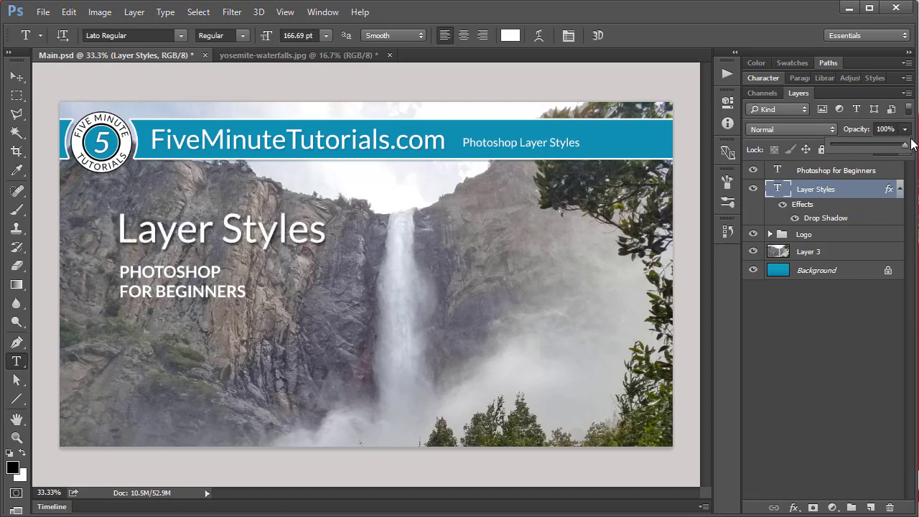
pyautogui.click(903, 149)
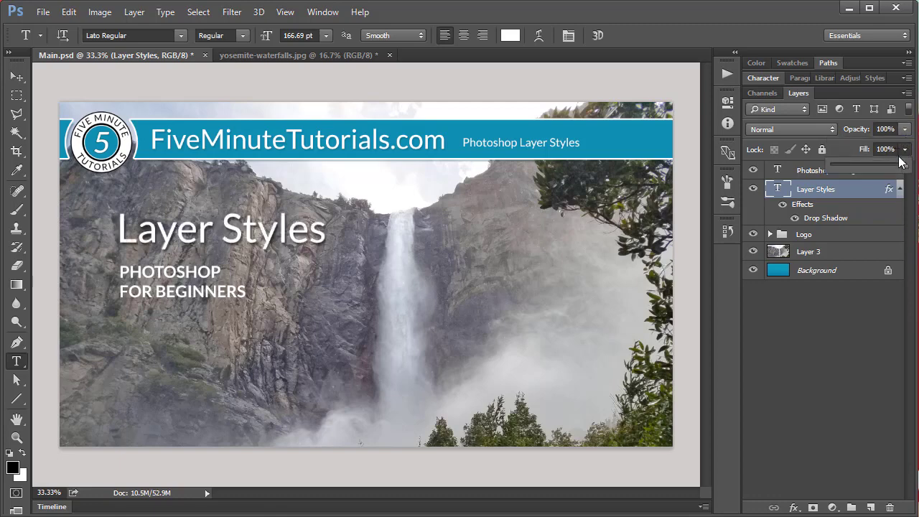
pyautogui.moveTo(905, 163); pyautogui.dragTo(816, 169)
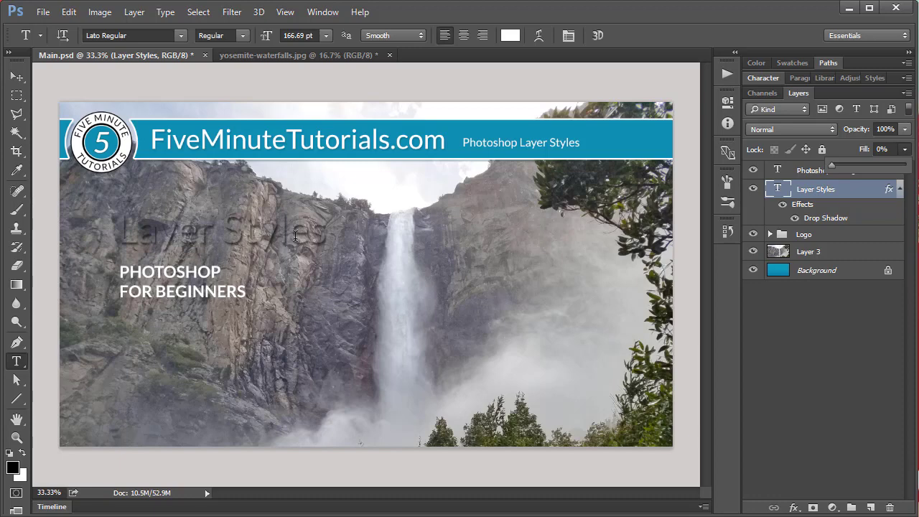
pyautogui.hotkey('ctrl', '+')
pyautogui.press('h')
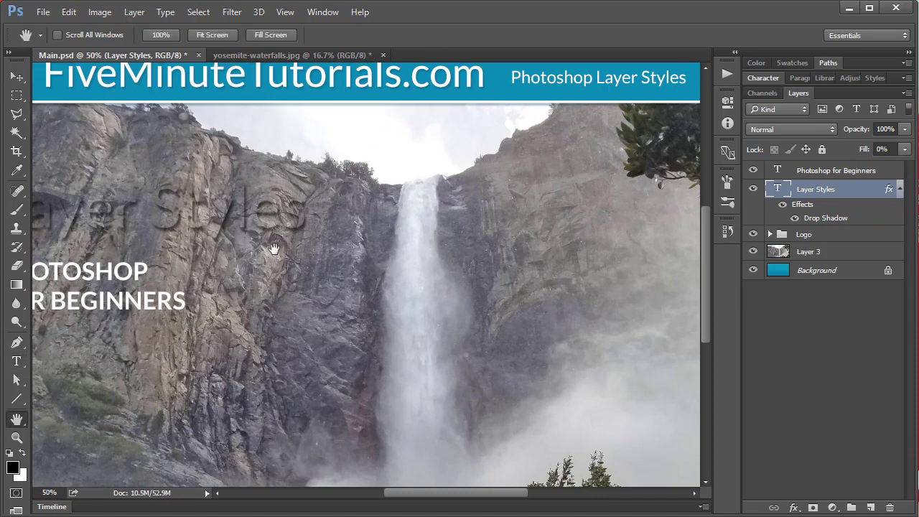
pyautogui.moveTo(268, 249); pyautogui.dragTo(299, 266)
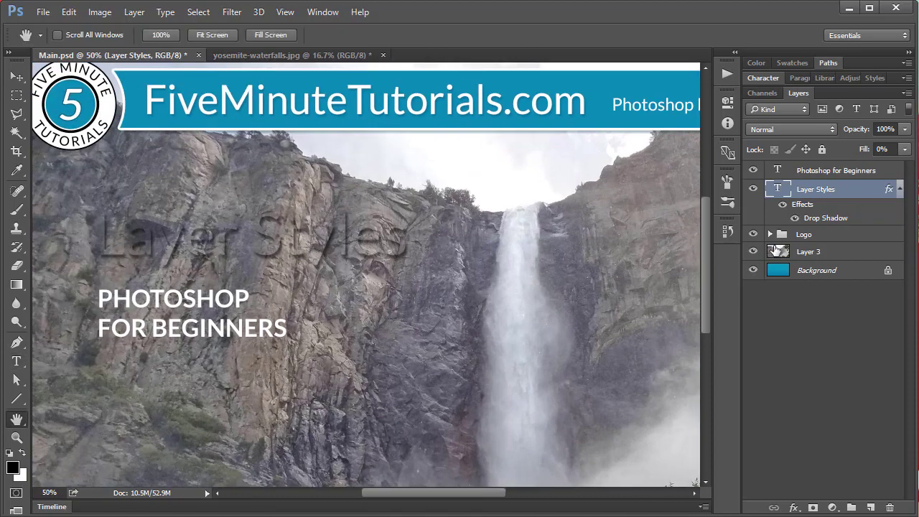
# Step: Set the Fill of the Layer Styles text layer back to 100%
pyautogui.click(904, 149)
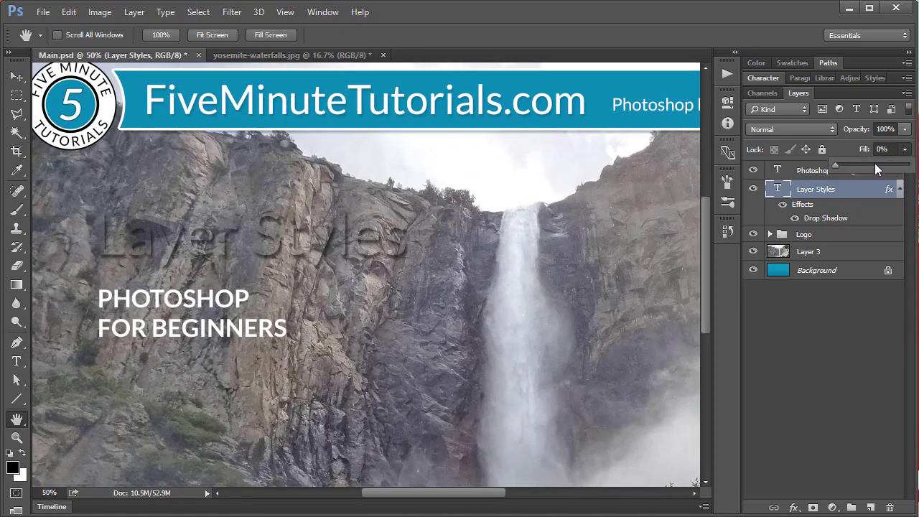
pyautogui.moveTo(875, 163); pyautogui.dragTo(911, 167)
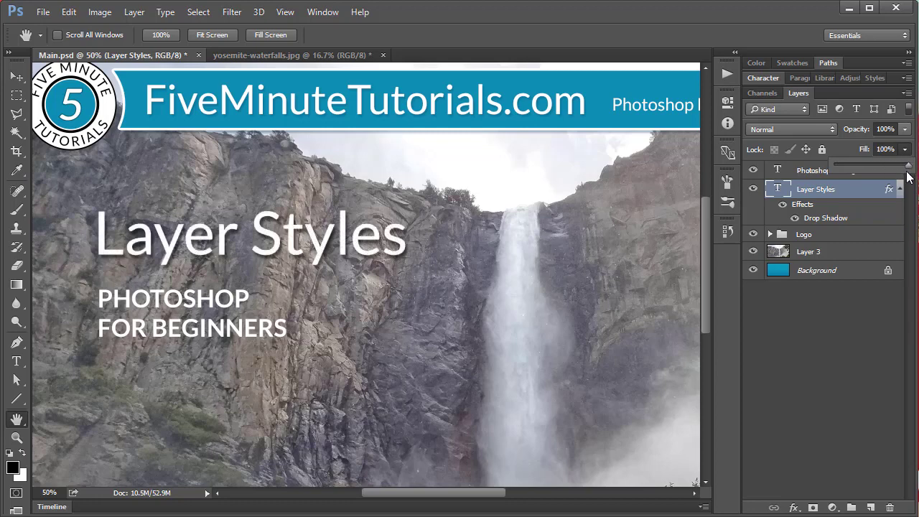
pyautogui.click(866, 191)
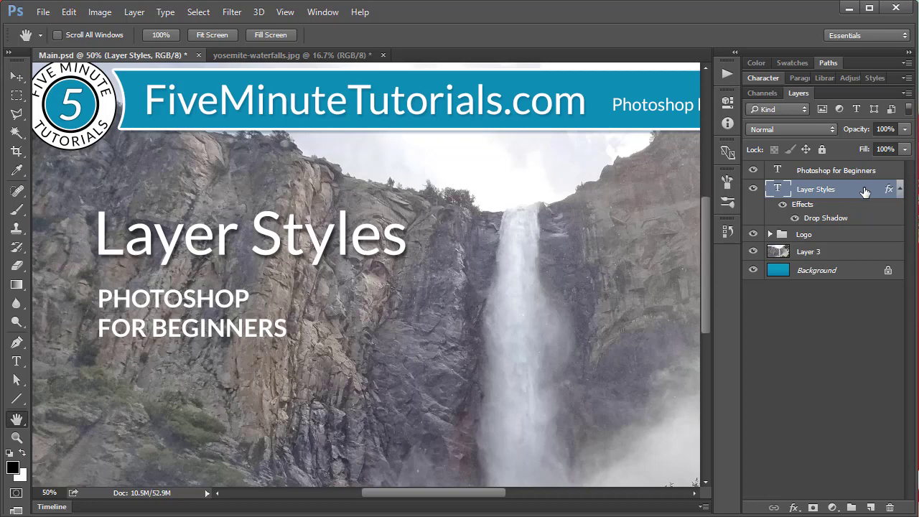
# Step: Open the layer style settings of the title text and delete its Drop Shadow effect
pyautogui.doubleClick(867, 191)
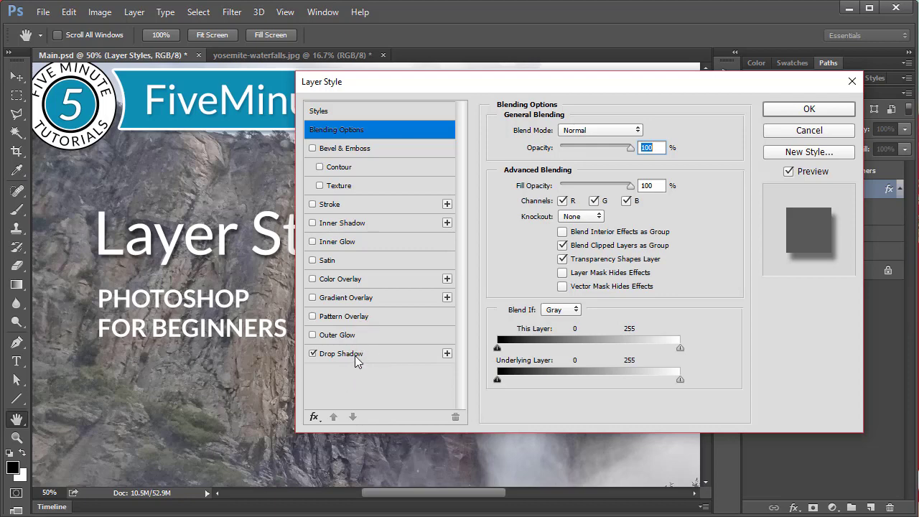
pyautogui.moveTo(377, 350); pyautogui.dragTo(454, 416)
pyautogui.click(314, 417)
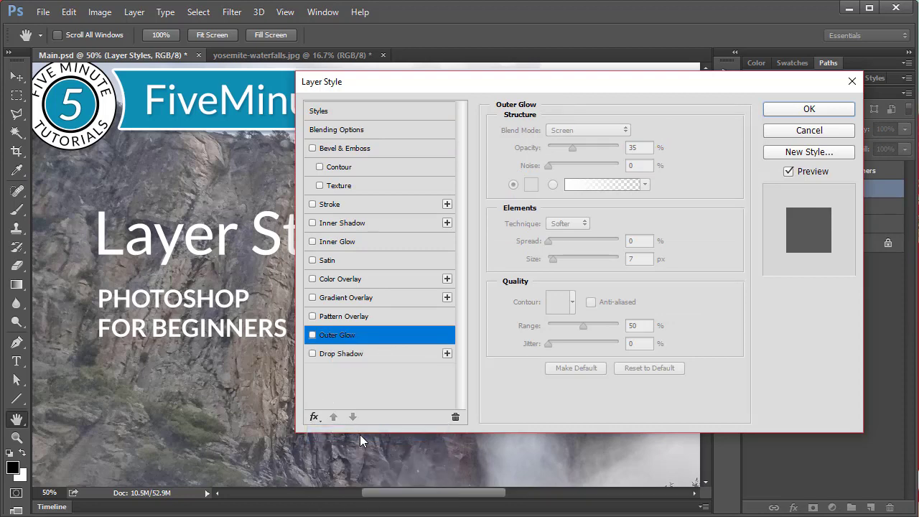
pyautogui.click(314, 416)
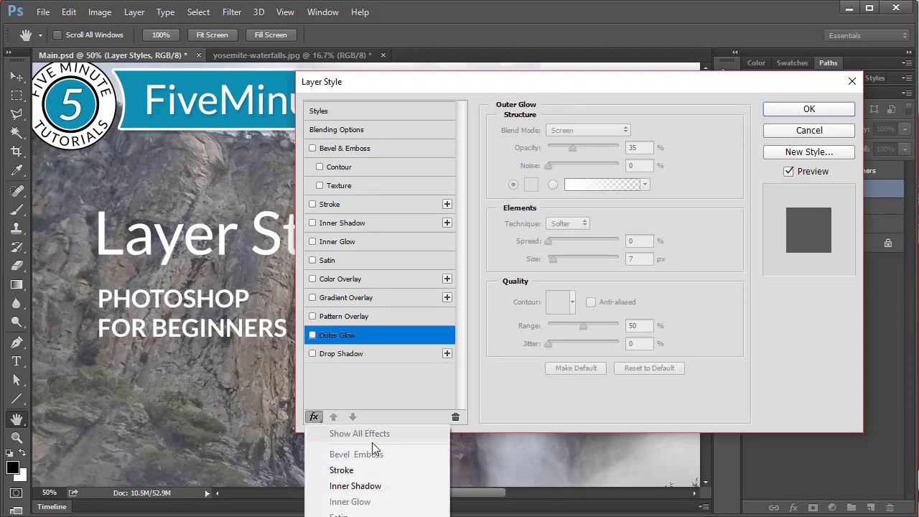
pyautogui.click(395, 388)
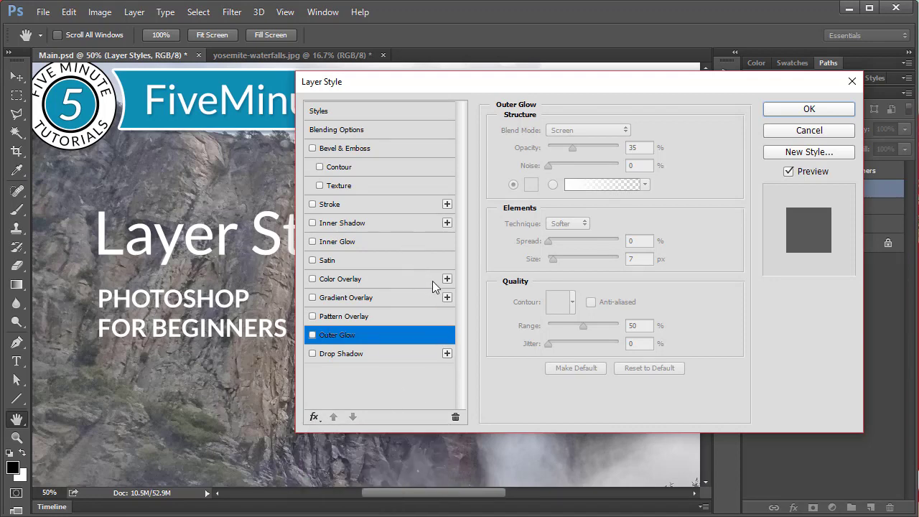
# Step: Add a second Gradient Overlay to the title text, enable it, and delete the extra one
pyautogui.click(447, 297)
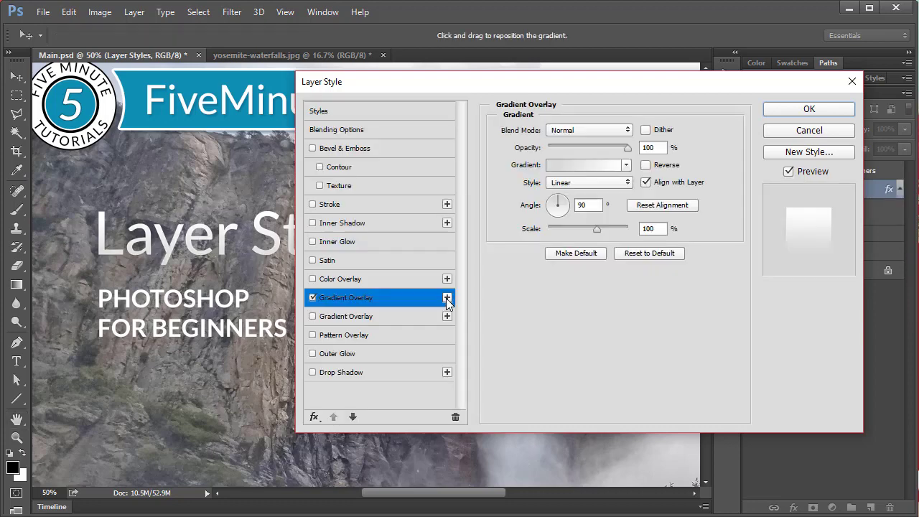
pyautogui.click(374, 314)
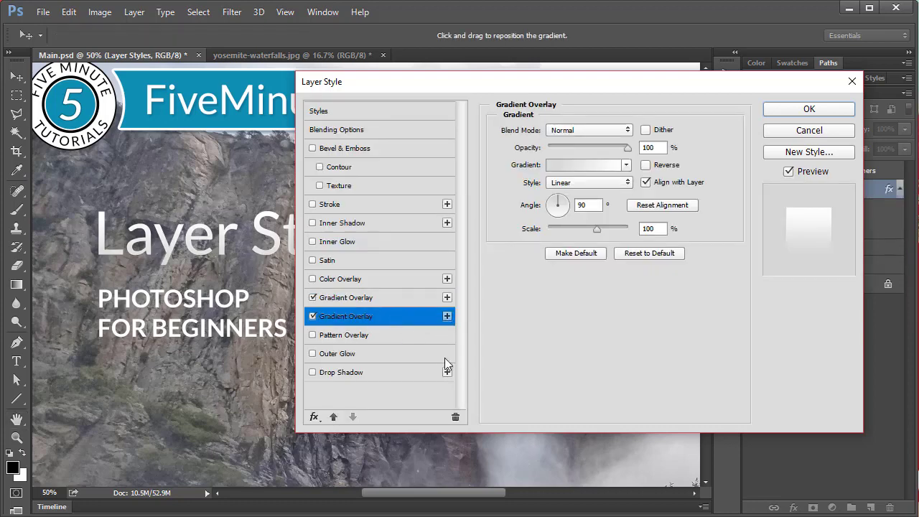
pyautogui.click(453, 417)
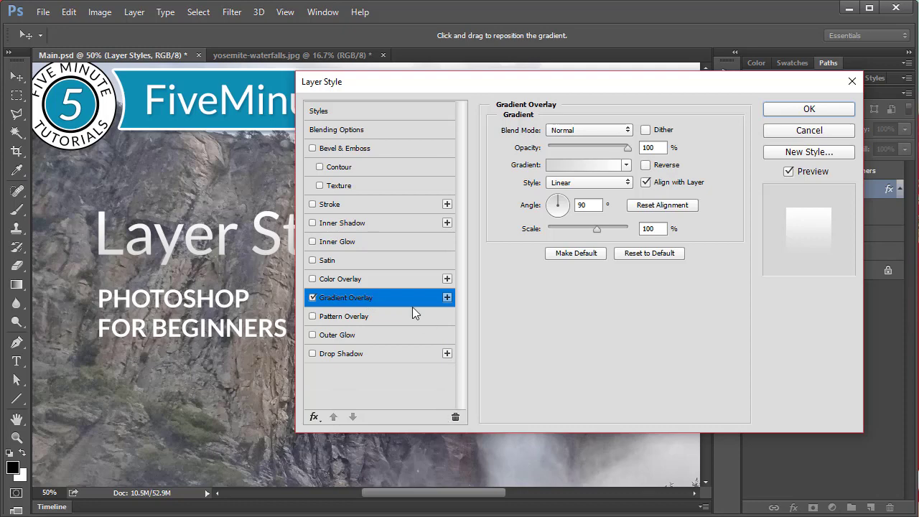
# Step: Append the Dotted Strokes collection to the preset styles
pyautogui.click(371, 112)
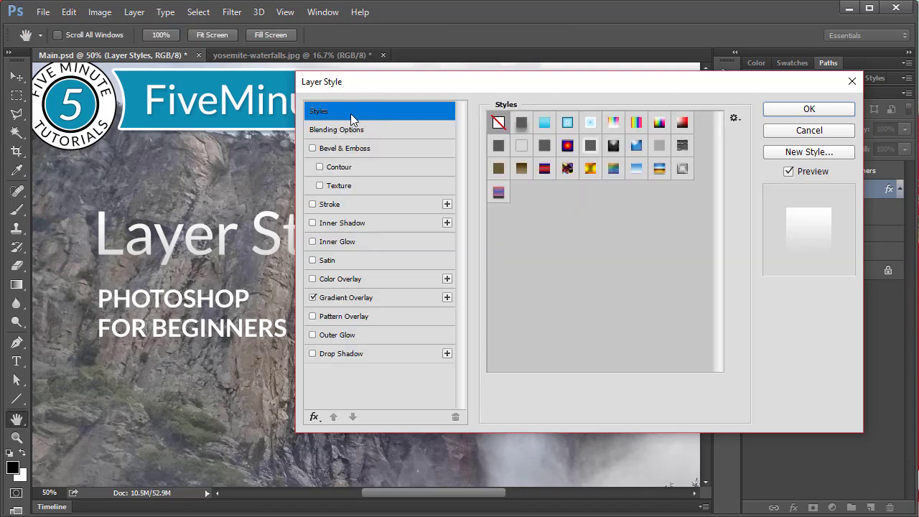
pyautogui.click(736, 118)
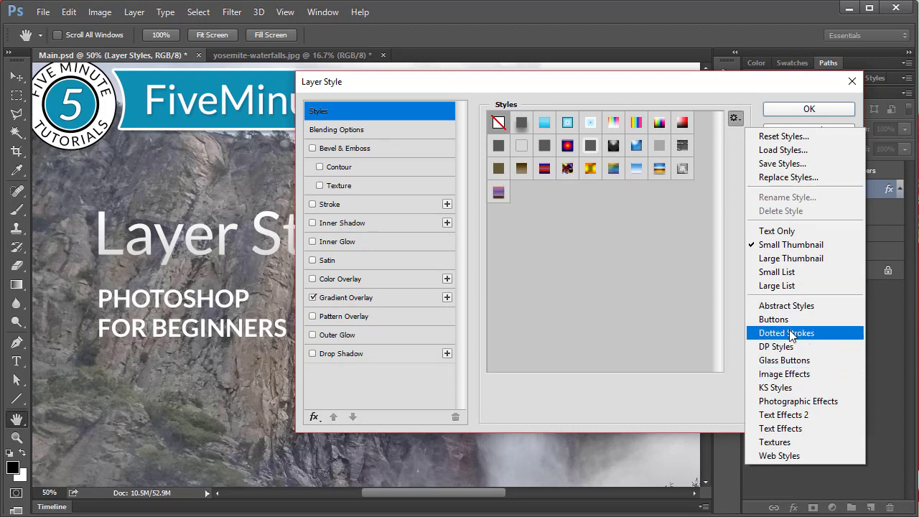
pyautogui.click(790, 334)
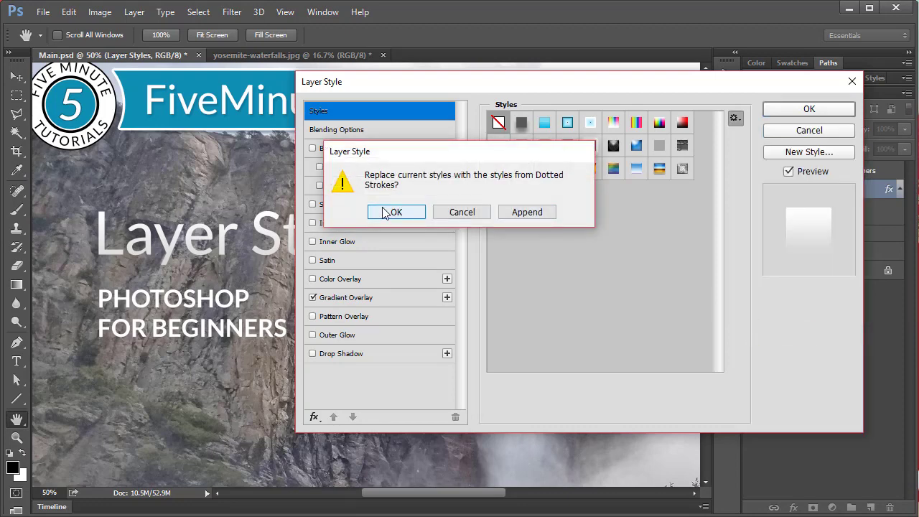
pyautogui.moveTo(546, 156); pyautogui.dragTo(547, 166)
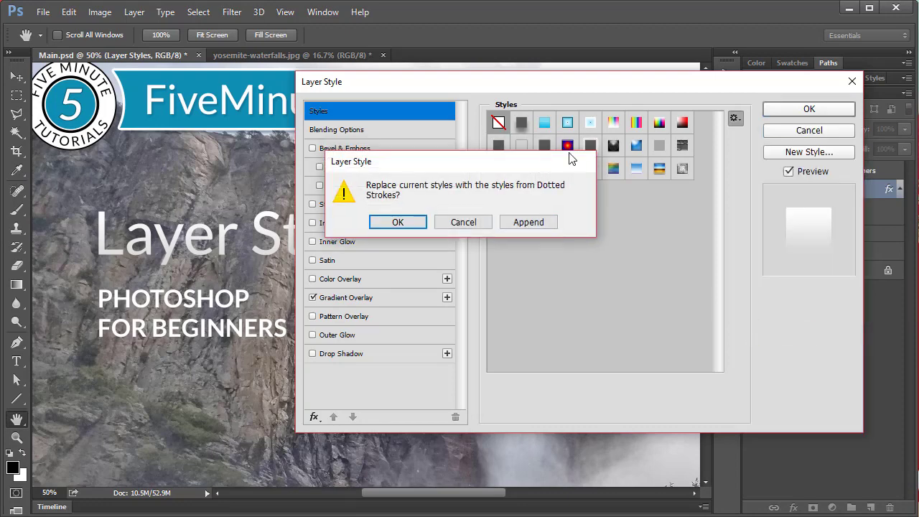
pyautogui.click(530, 223)
# Step: Try two of the dotted stroke preset styles on the title text and list all available effects again
pyautogui.click(568, 224)
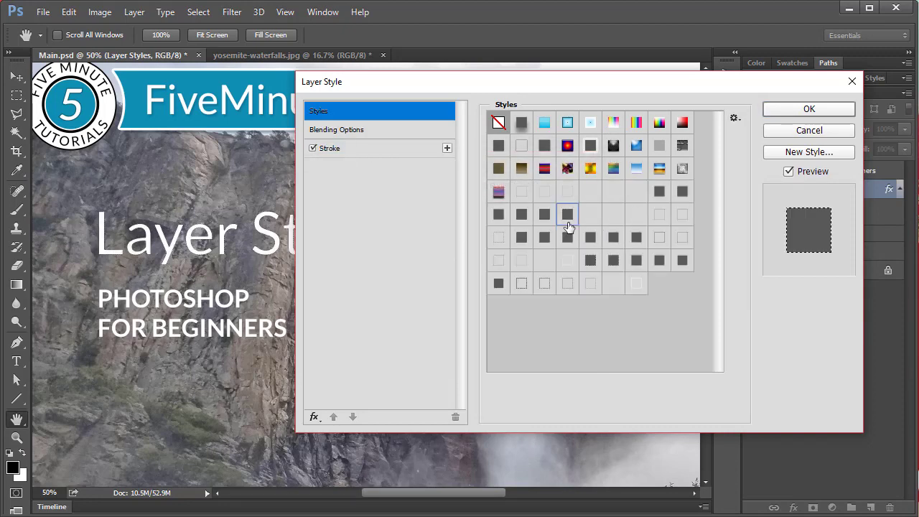
pyautogui.click(592, 261)
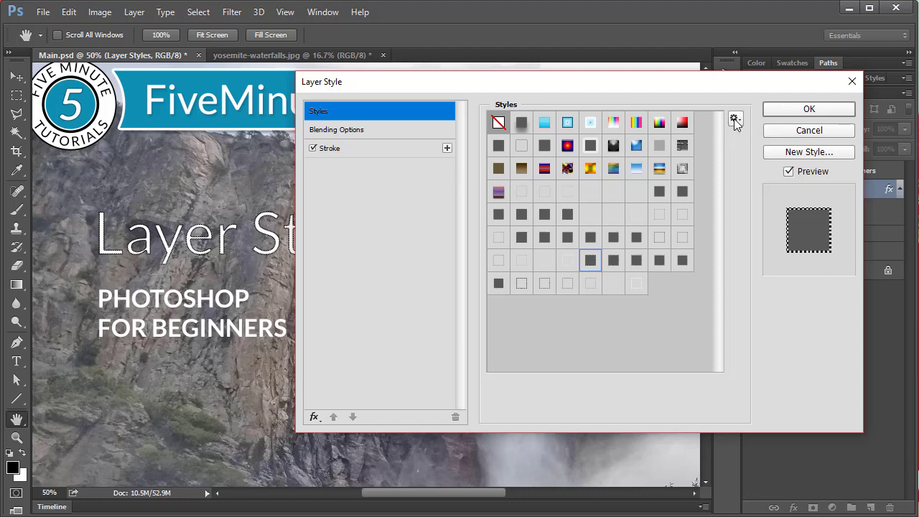
pyautogui.click(313, 417)
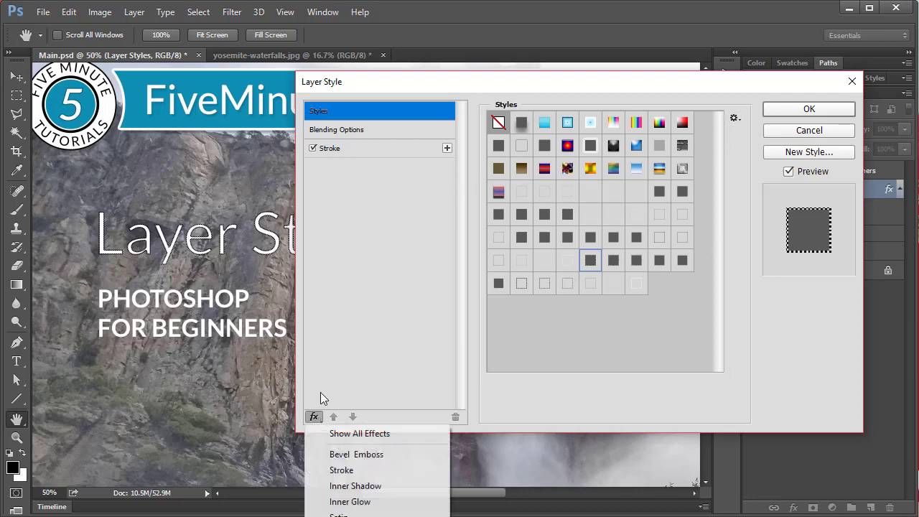
pyautogui.click(351, 433)
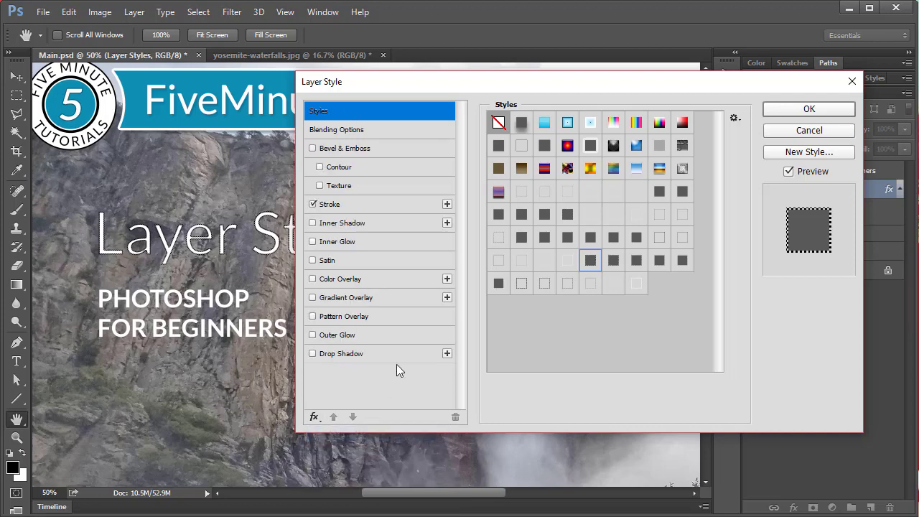
# Step: Clear the preset style from the title text and apply a Drop Shadow to it instead
pyautogui.click(498, 122)
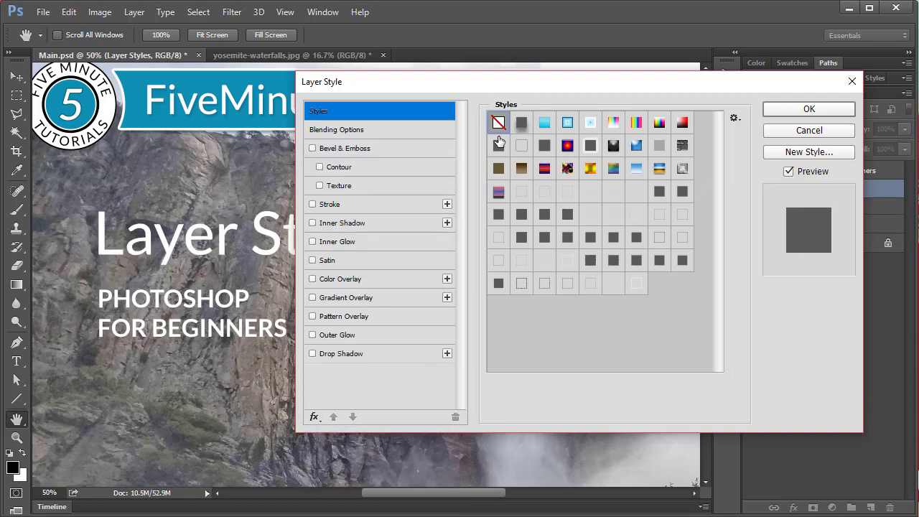
pyautogui.click(361, 353)
pyautogui.click(806, 109)
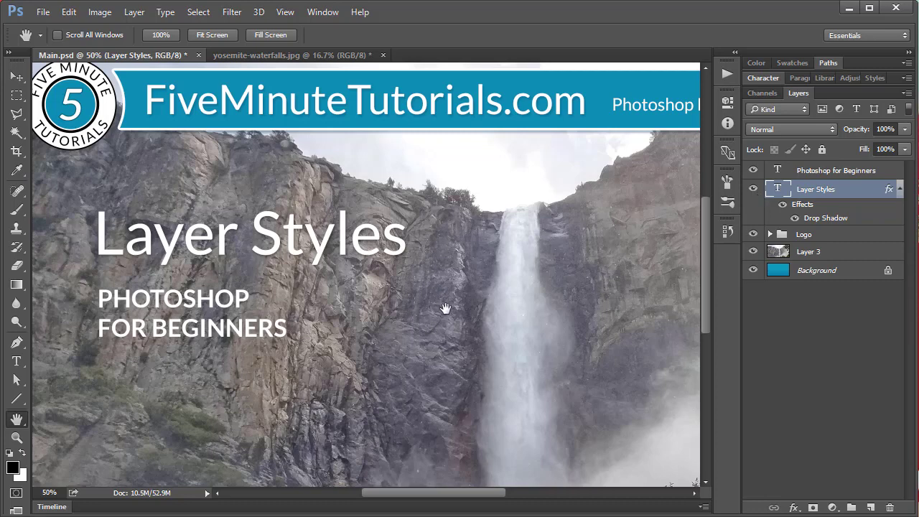
pyautogui.hotkey('ctrl', '-')
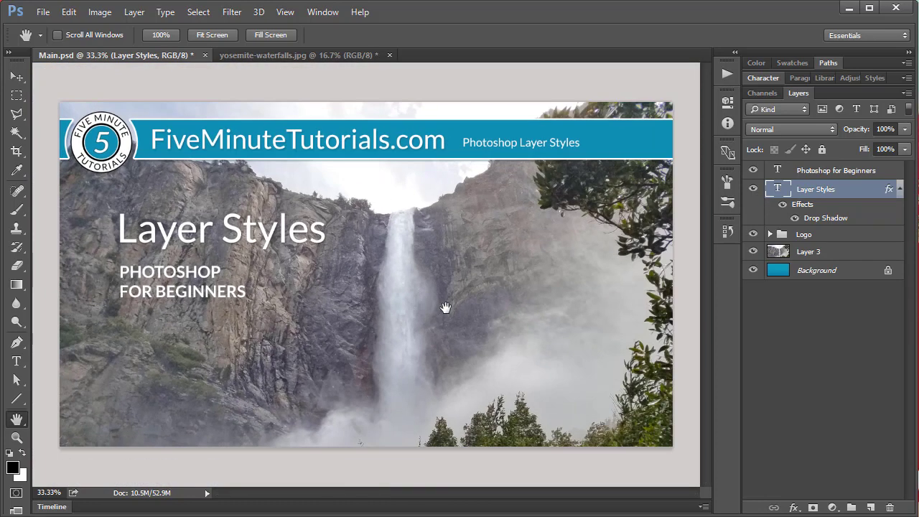